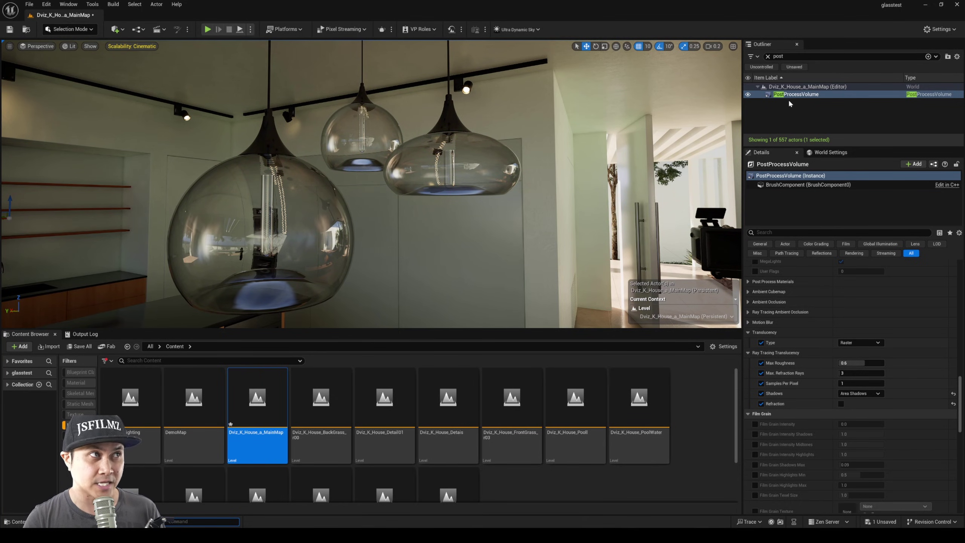
Check the installed editor version and platform in the About Unreal Editor information.
click(177, 5)
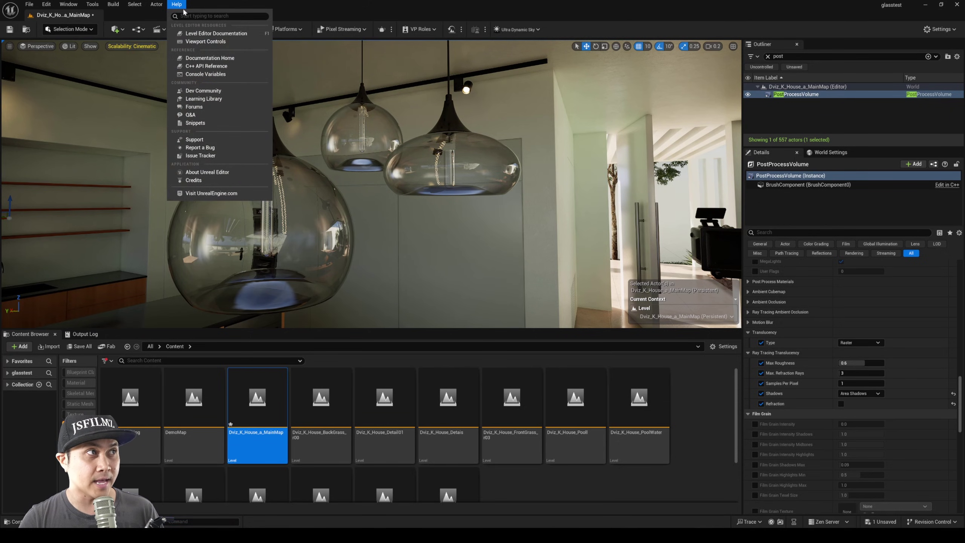
click(238, 175)
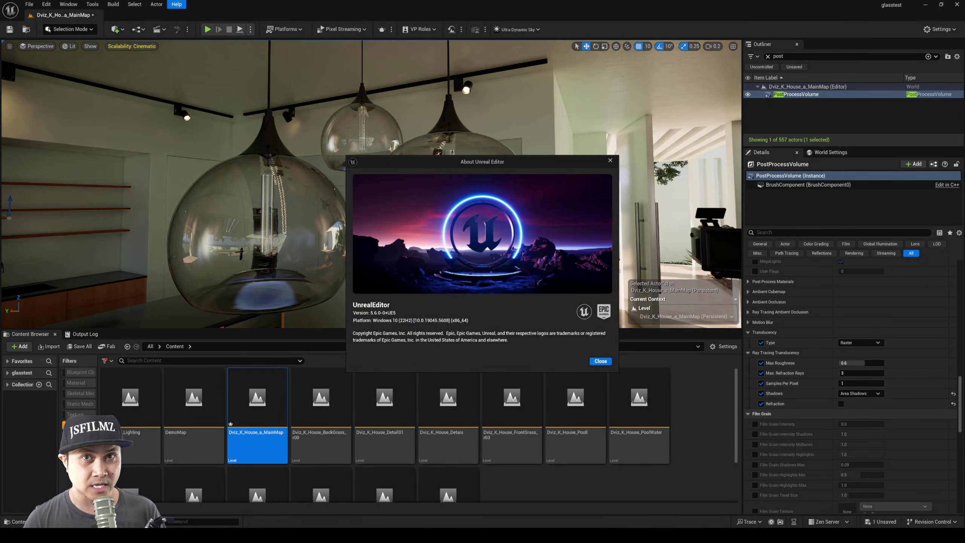
click(600, 361)
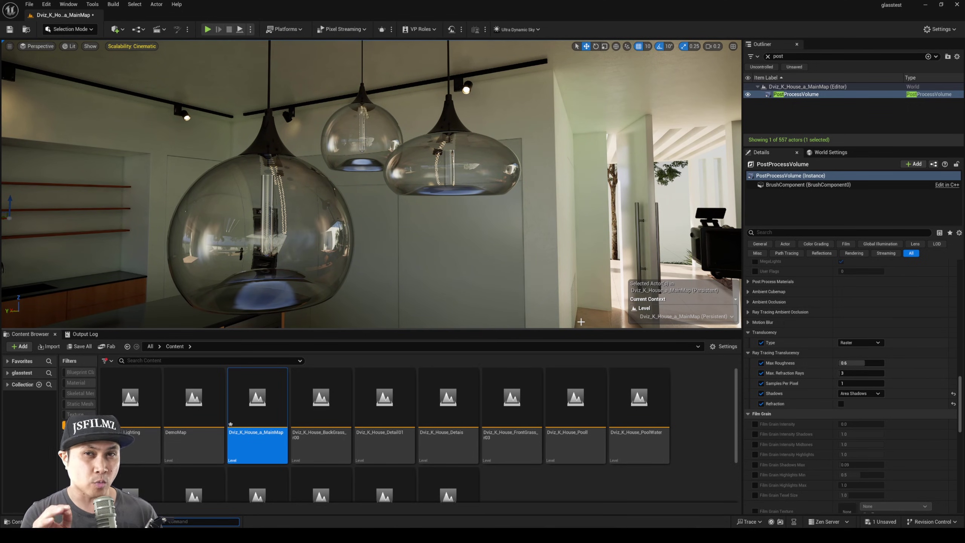
Examine the glass pendant lamps in the viewport from the side facing the living area and courtyard.
right_drag(570, 236, 711, 240)
key(a)
scroll(570, 236, up, 1)
key(s)
mouse_move(376, 134)
right_down()
mouse_move(365, 133)
mouse_move(382, 133)
right_up()
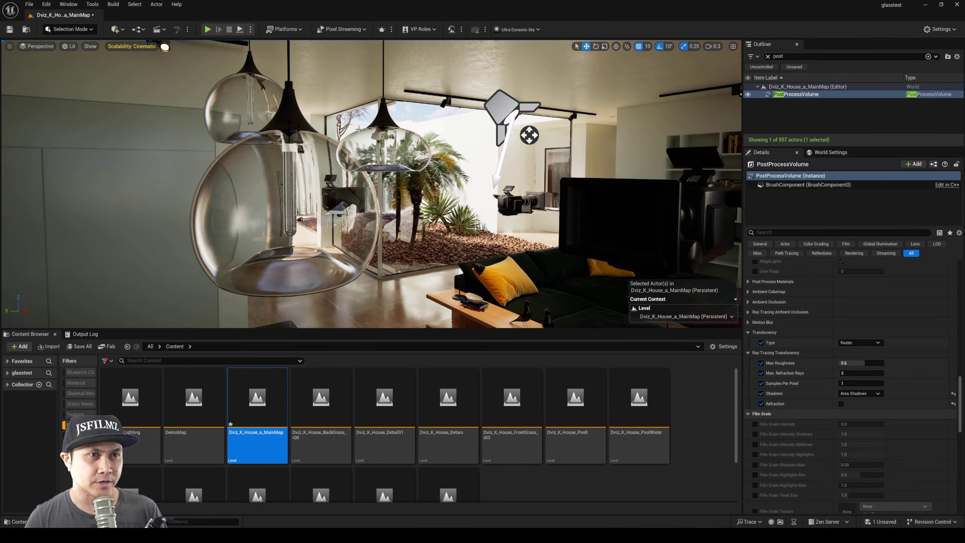
right_drag(430, 218, 399, 221)
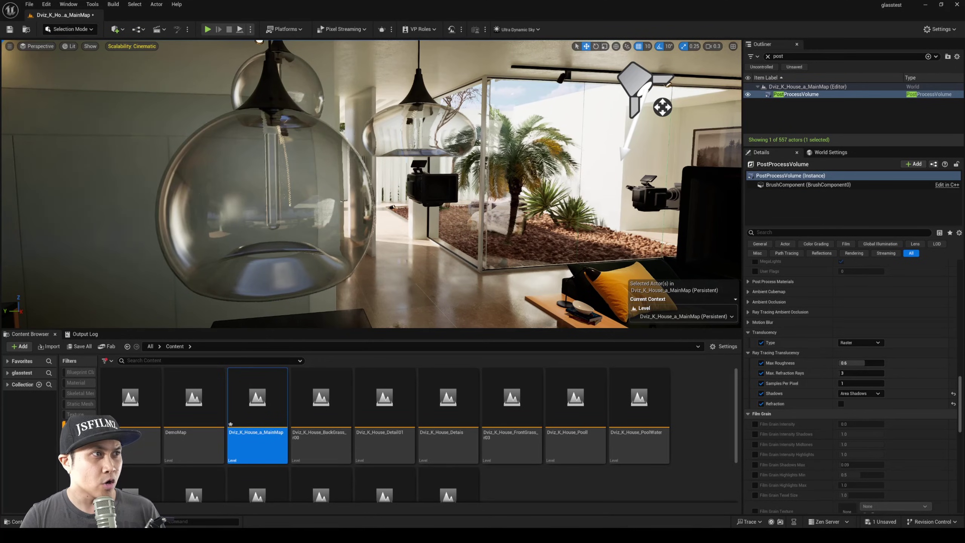
Select the PostProcessVolume and review its Lumen Reflections and Ray Tracing Translucency settings.
scroll(851, 380, up, 3)
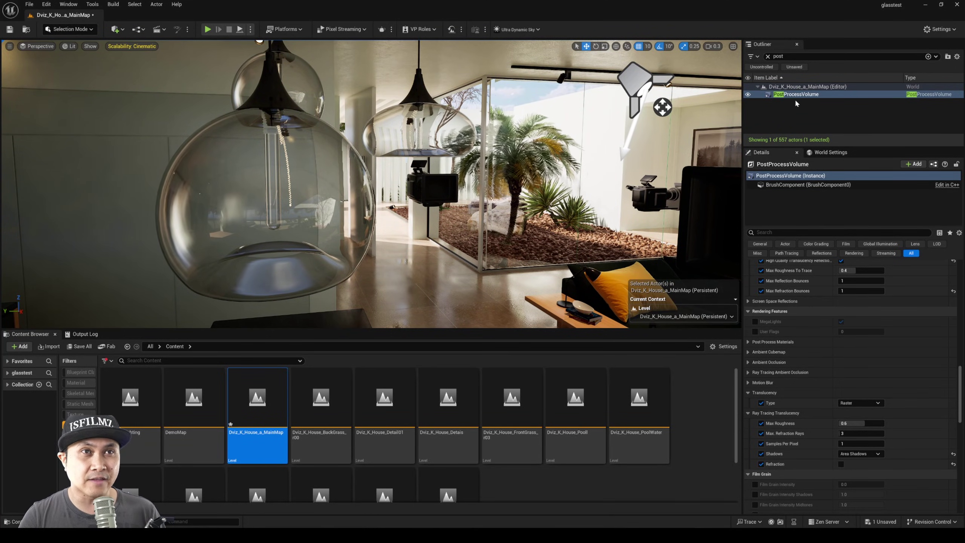
click(801, 96)
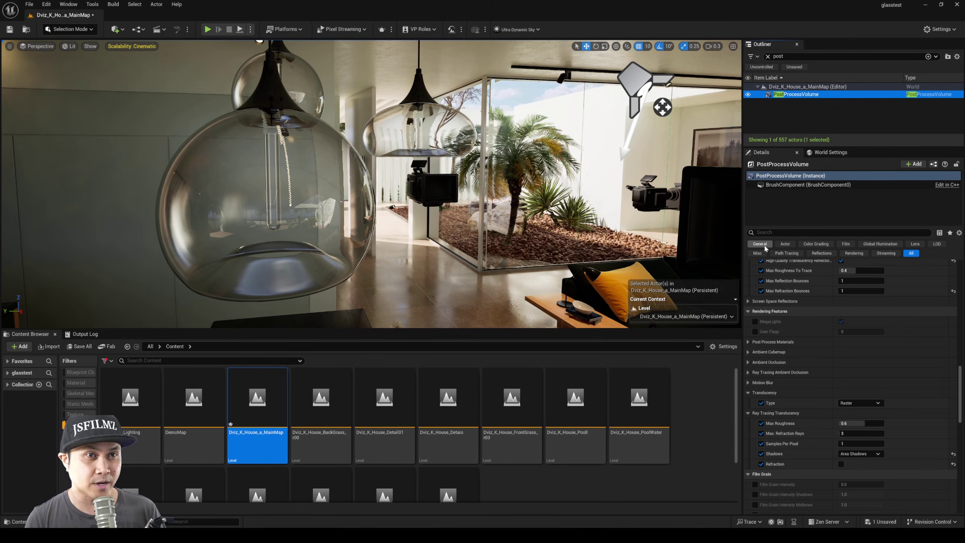
scroll(836, 405, up, 3)
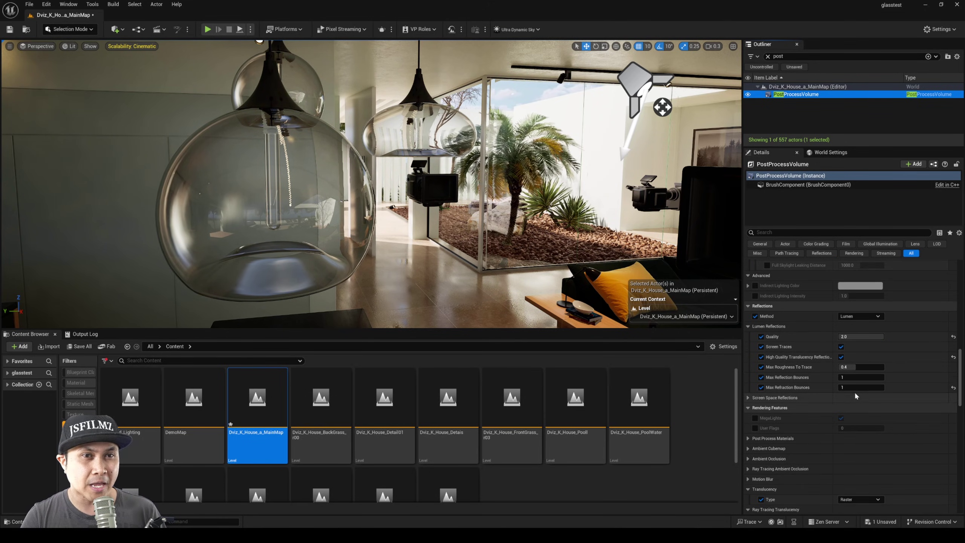
scroll(855, 391, up, 1)
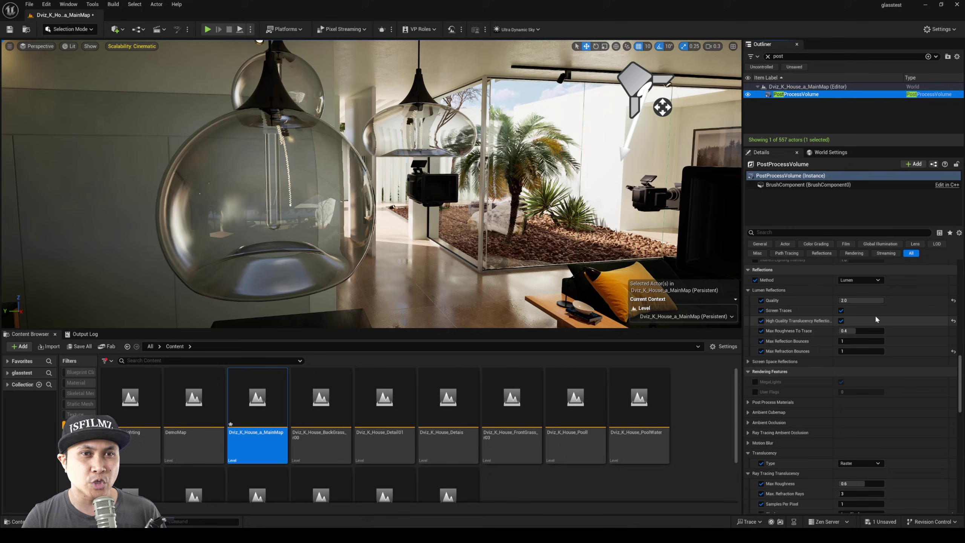
scroll(876, 334, down, 3)
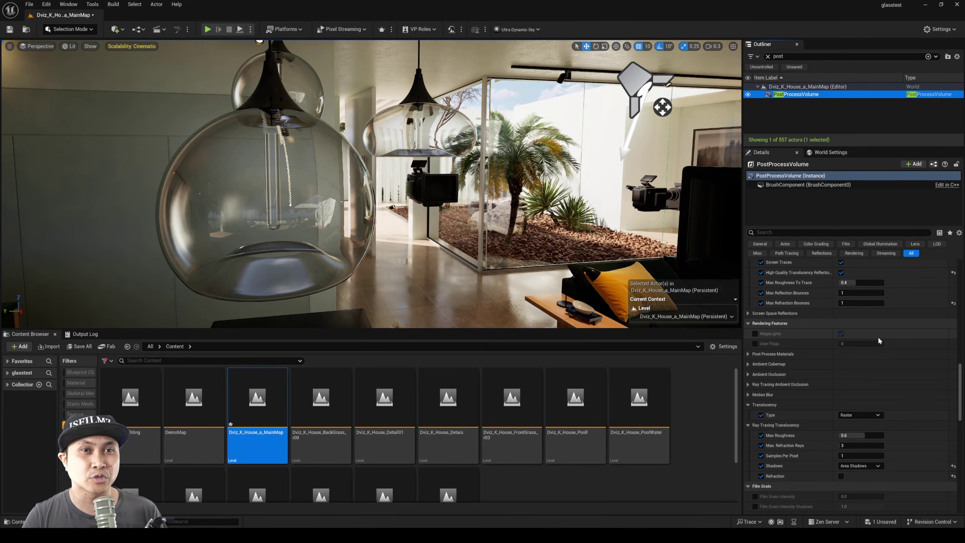
scroll(877, 330, down, 6)
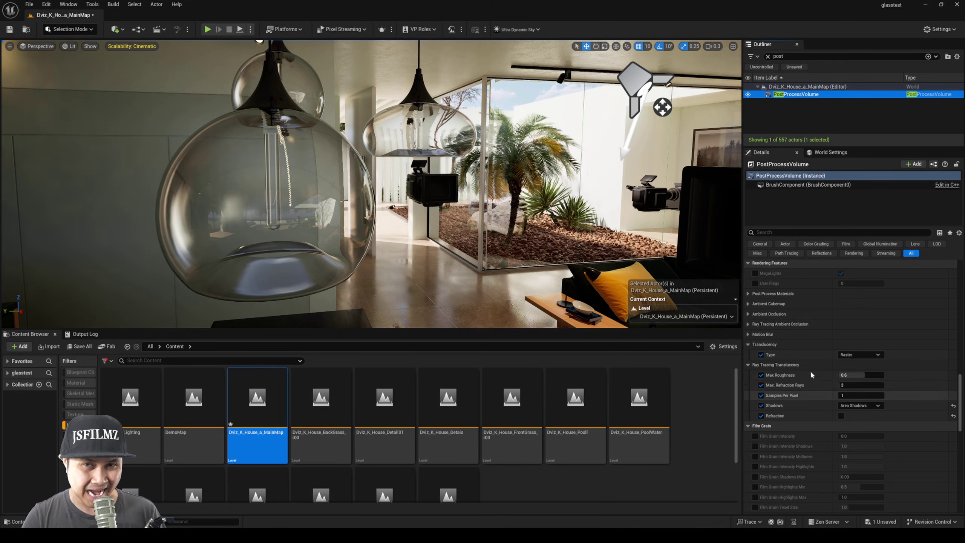
Compare the Raster and Ray Tracing translucency types on the PostProcessVolume, finishing with Ray Tracing.
click(860, 355)
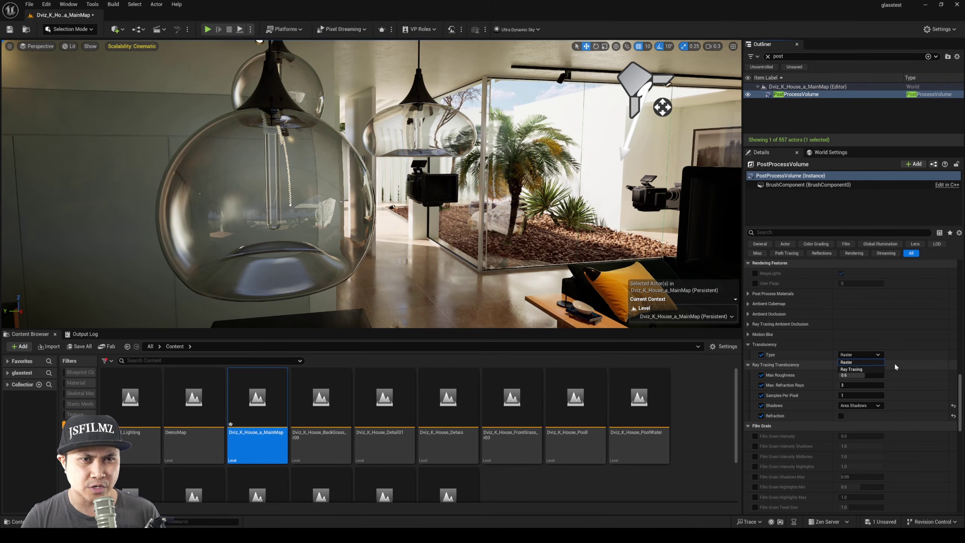
click(857, 370)
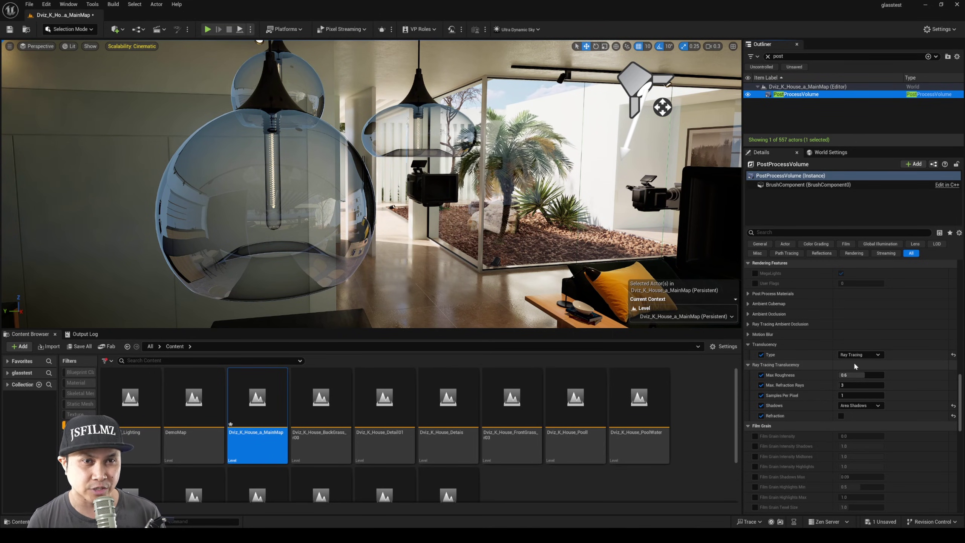
click(860, 355)
click(861, 361)
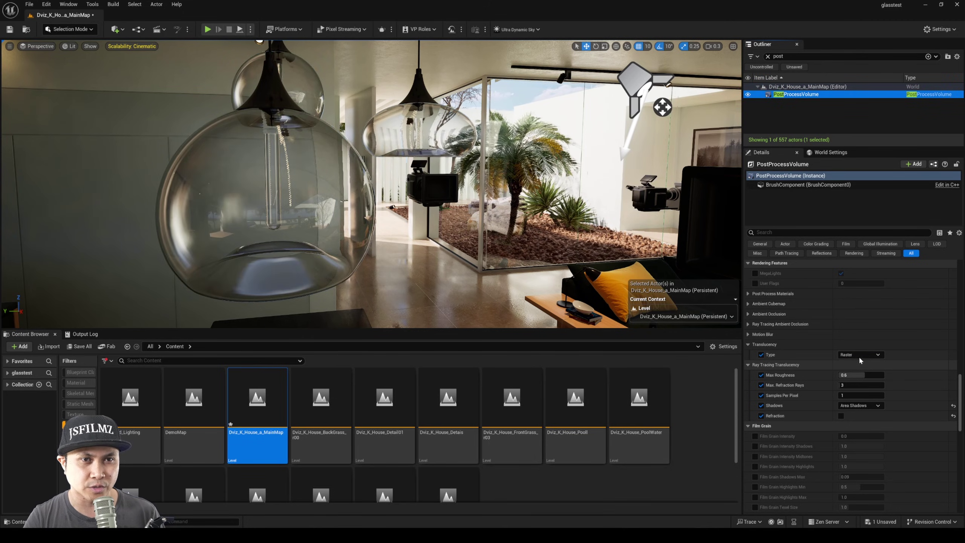
click(860, 355)
click(858, 370)
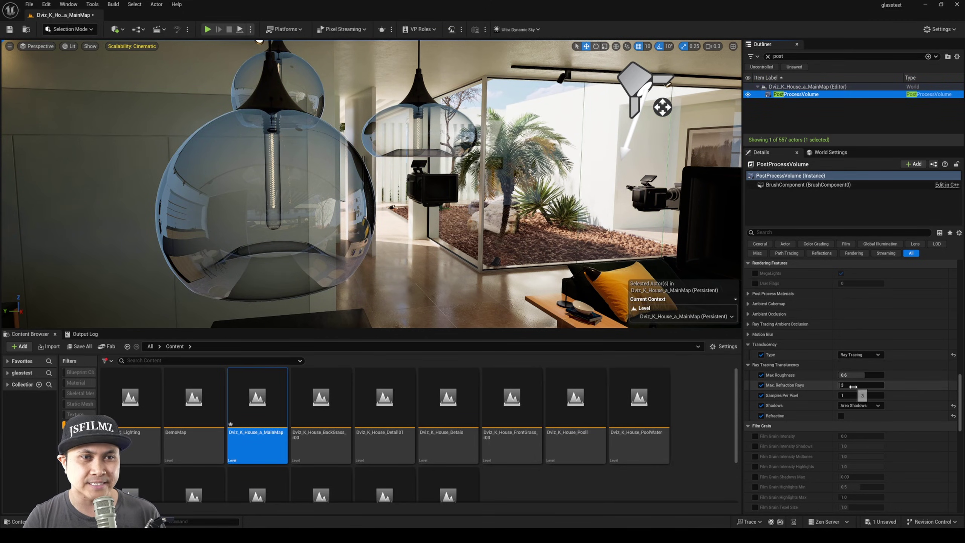
Try Max. Refraction Rays values of 1, 2 and 8 for ray tracing translucency, finishing at 1.
click(854, 386)
key(Return)
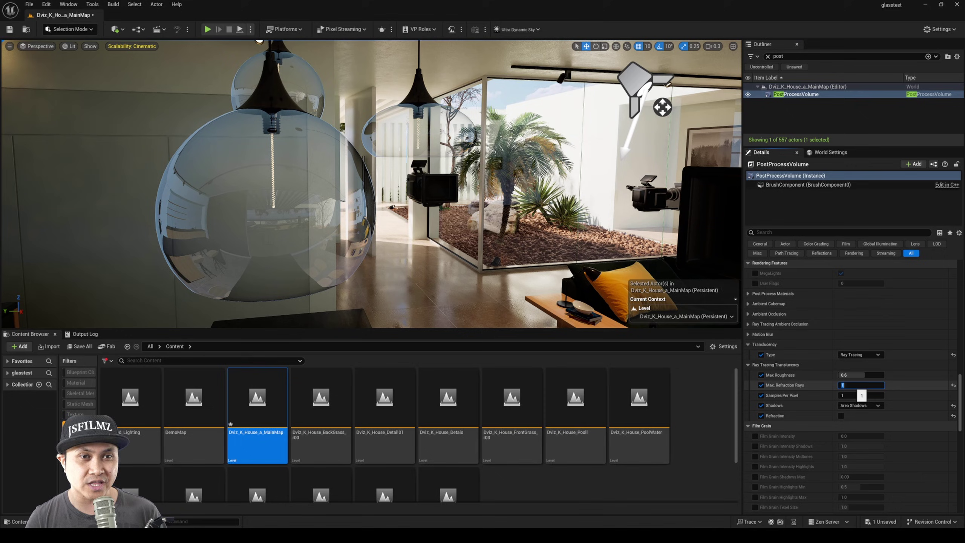
text(2)
key(Return)
text(8)
key(Return)
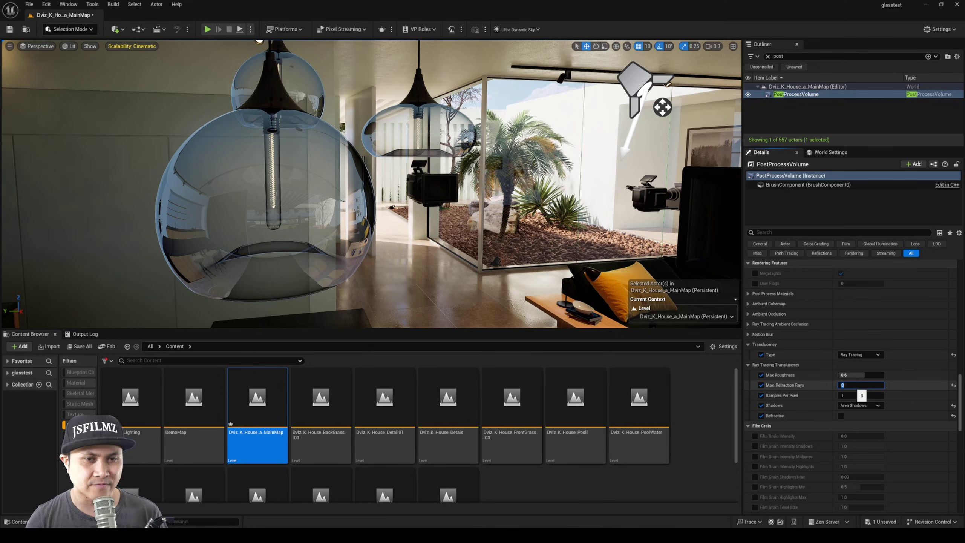
text(1)
key(Return)
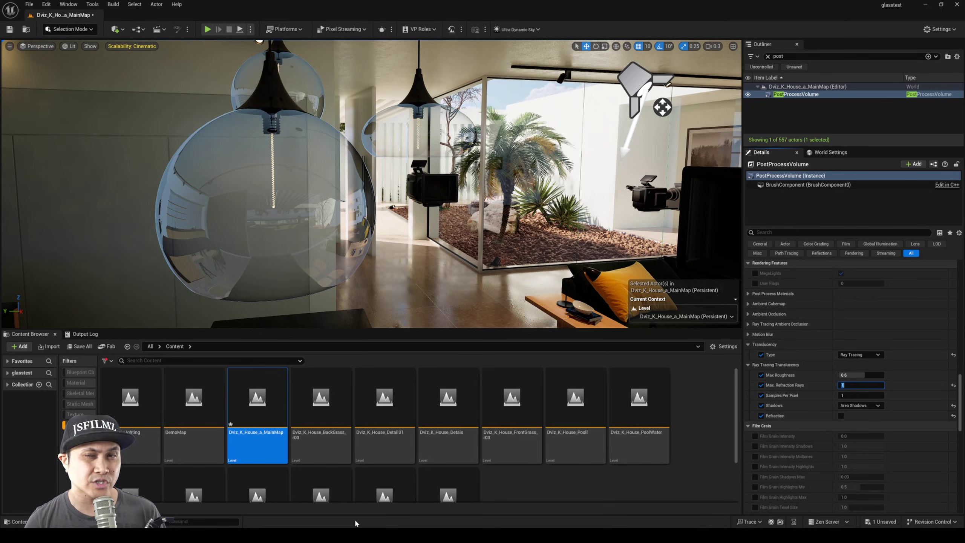
click(823, 385)
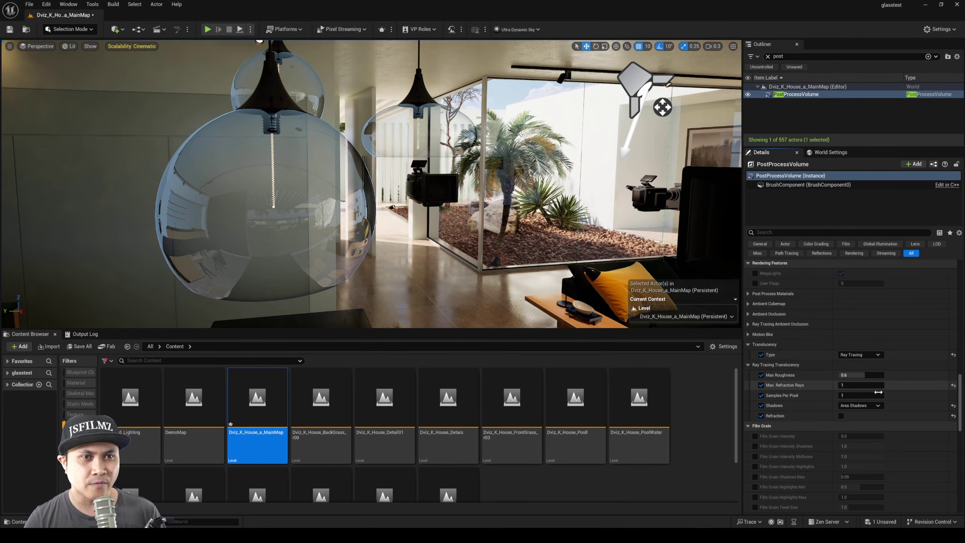
click(854, 385)
right_drag(624, 213, 646, 201)
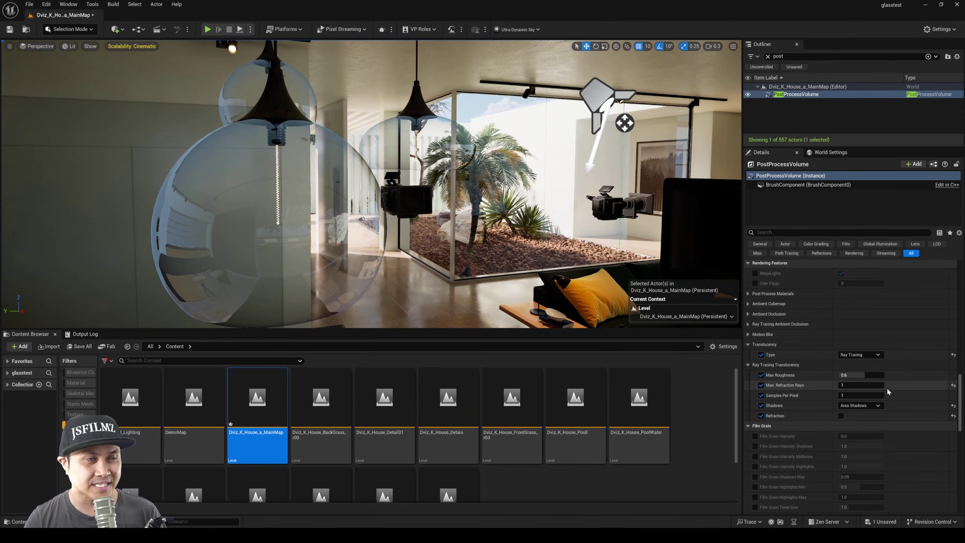
Set Max. Refraction Rays to 8 and enable Refraction for ray tracing translucency.
click(864, 385)
text(8)
key(Return)
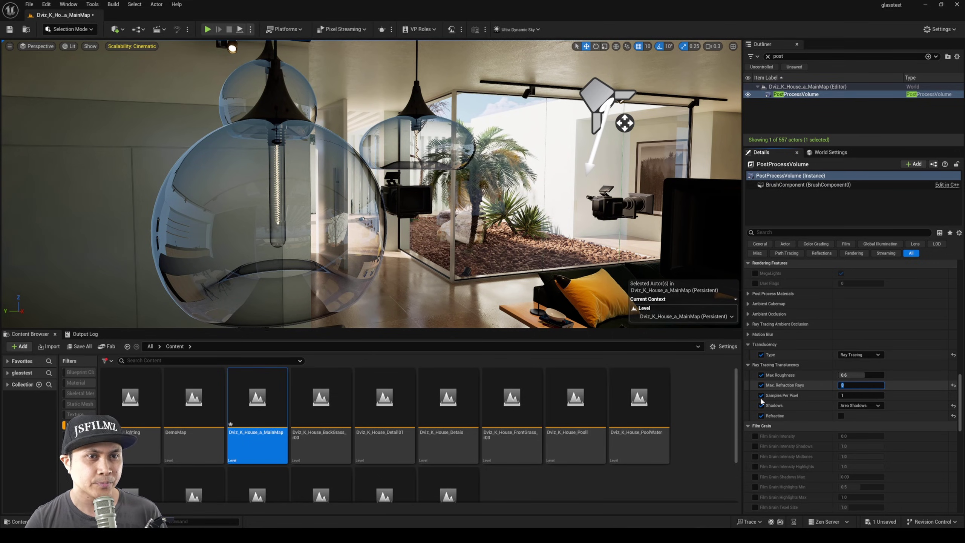
click(841, 415)
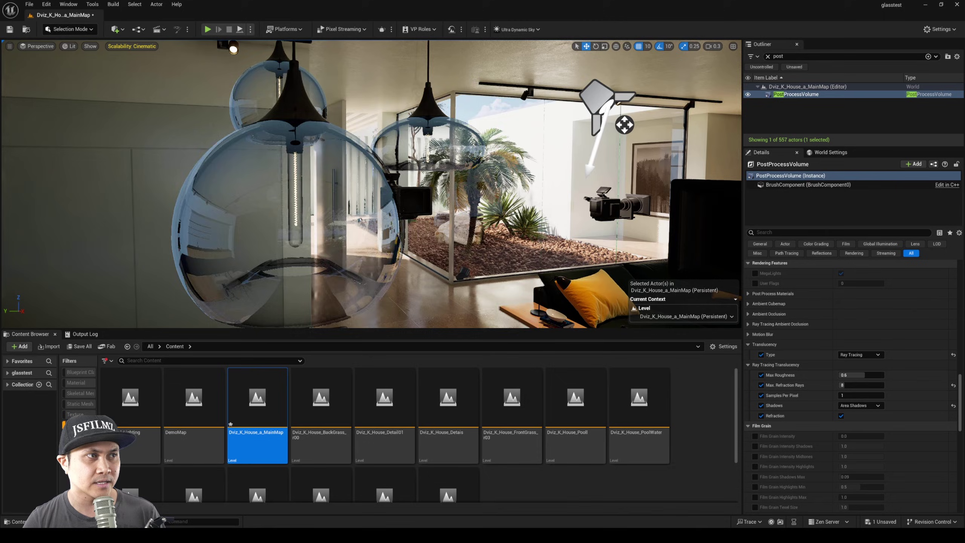
Enlarge the viewport and examine the refraction through the glass pendant lamps from several angles.
key(a)
right_drag(628, 201, 626, 194)
key(d)
scroll(628, 200, down, 2)
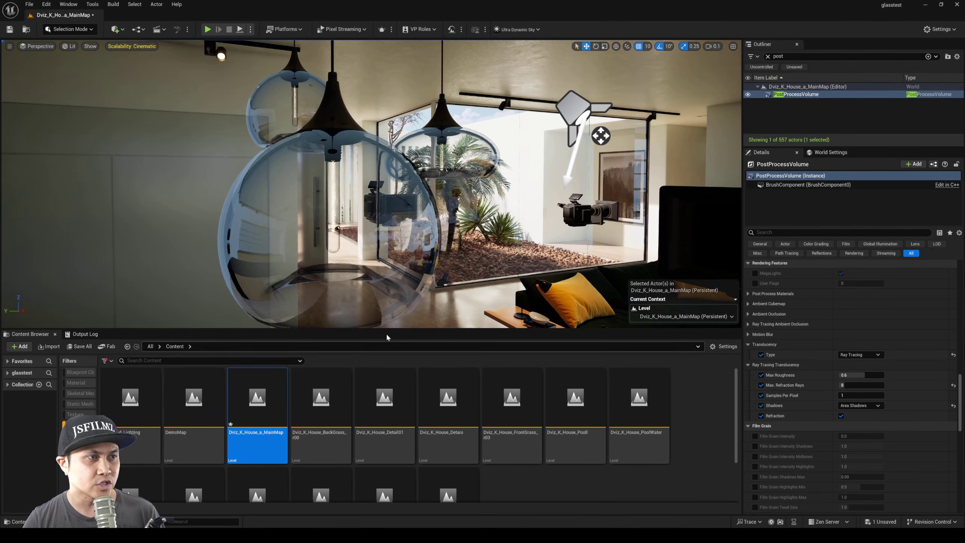
drag(388, 329, 388, 398)
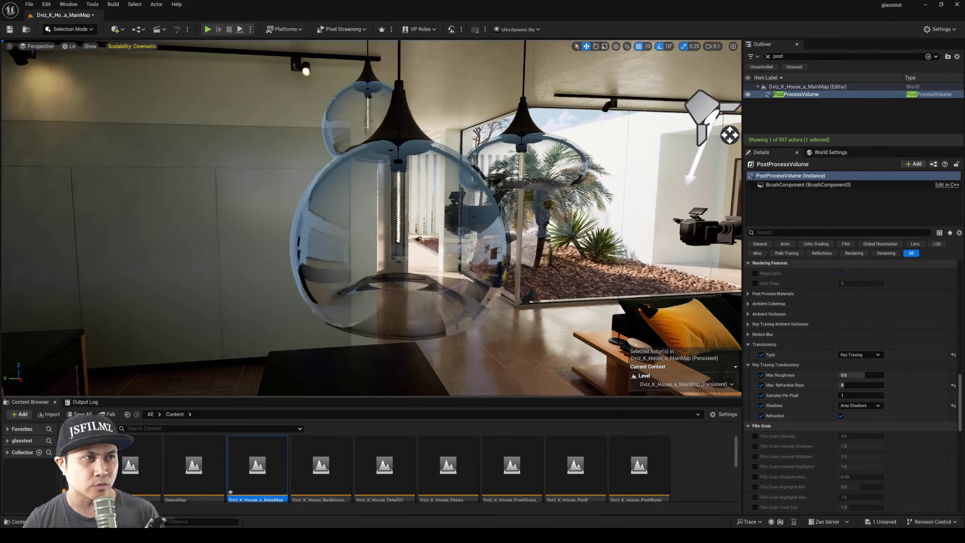
key(w)
key(d)
right_drag(388, 244, 449, 243)
scroll(387, 243, up, 1)
key(a)
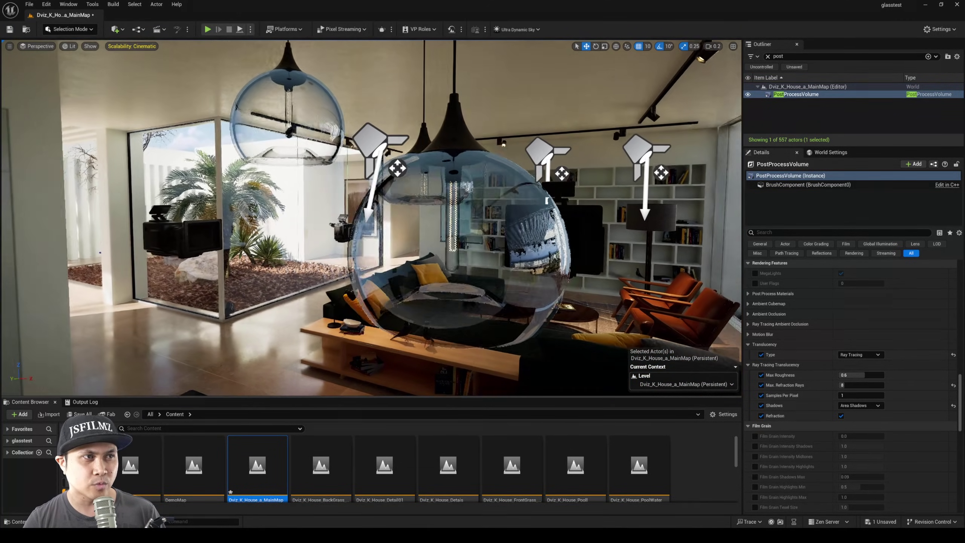
right_drag(399, 343, 338, 344)
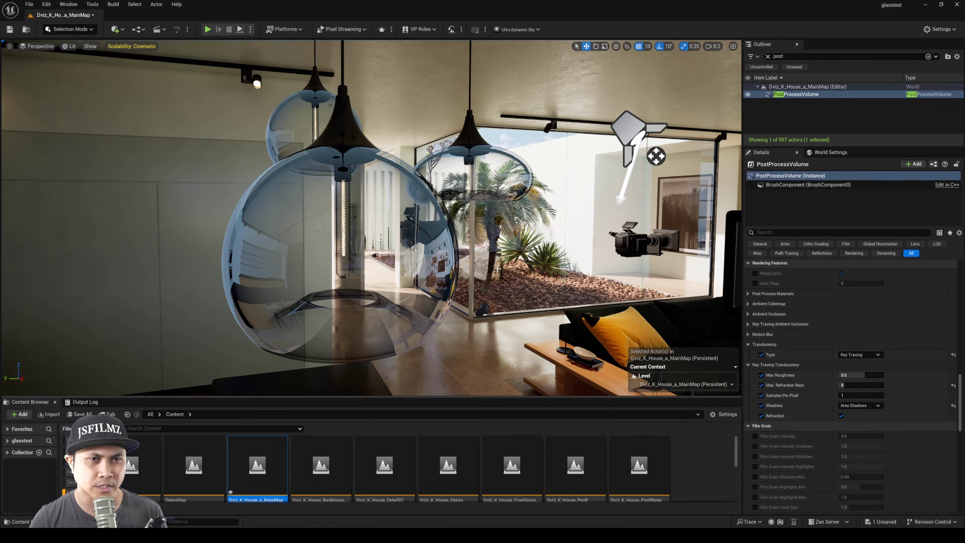
Set Max. Refraction Rays to 1, disable Refraction, and give the Content Browser more height.
click(855, 387)
text(1)
key(Return)
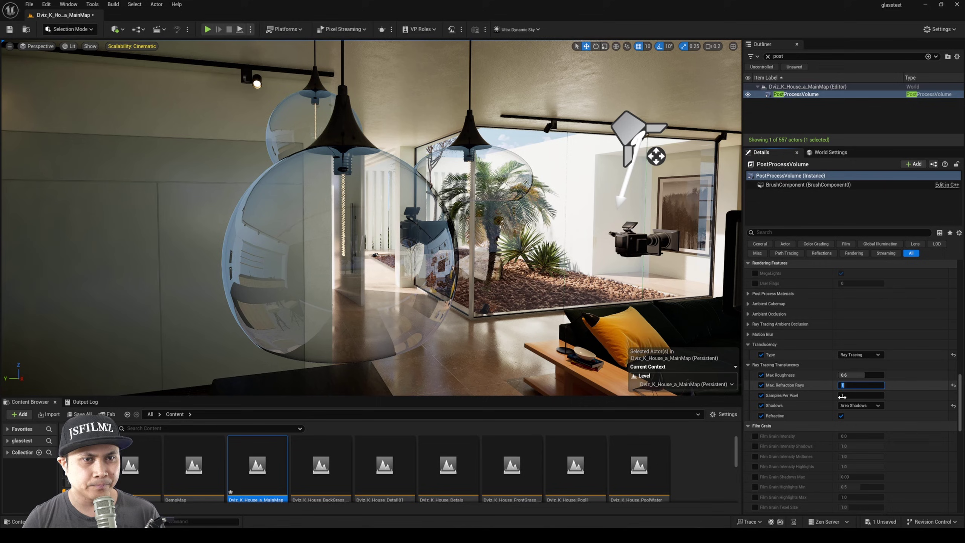
click(842, 416)
right_drag(570, 253, 581, 246)
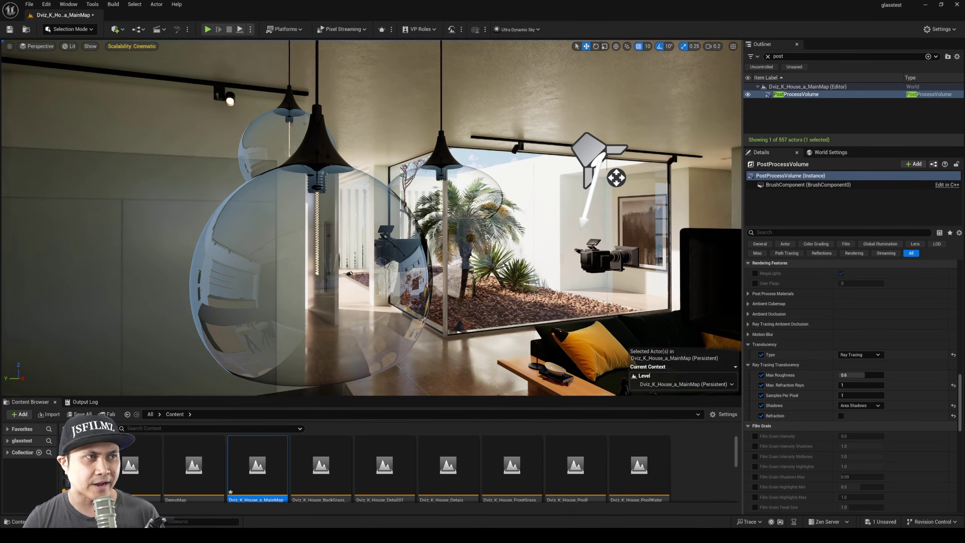
right_drag(681, 223, 636, 251)
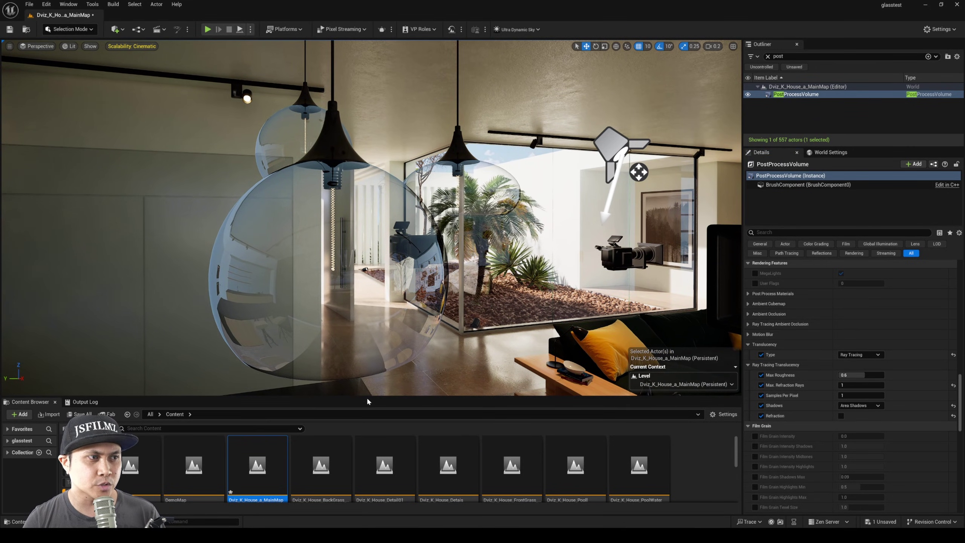
drag(366, 399, 366, 342)
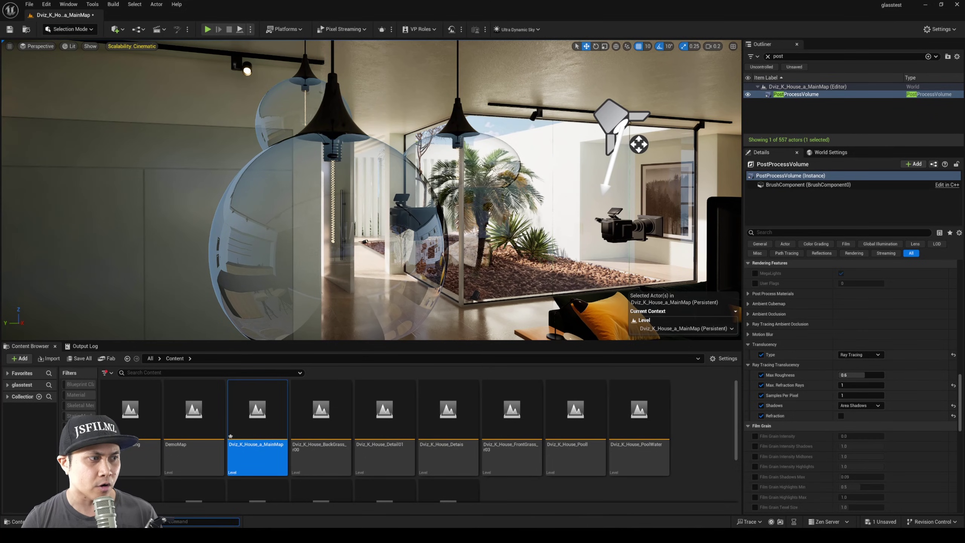
Run the r.RayTracedTranslucency.Allowed console command to switch the ray-traced translucency method.
text(r.)
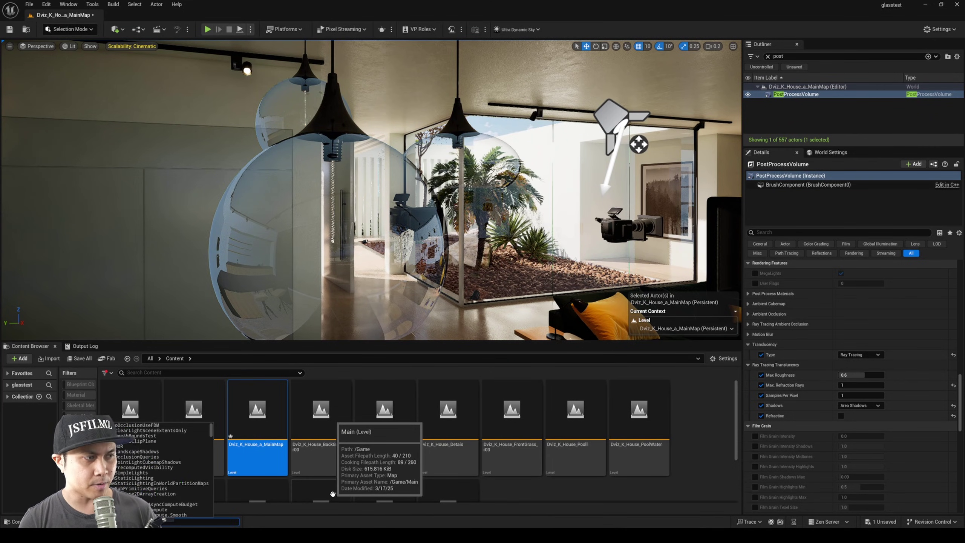
text(rayed)
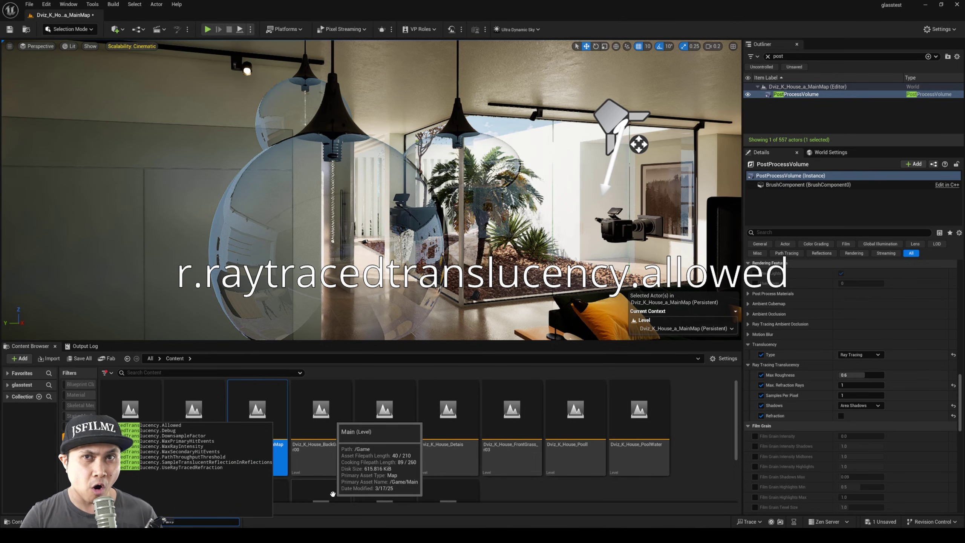
key(Up)
key(Up)
key(Up)
key(Up)
key(Up)
key(Up)
key(Up)
key(Up)
key(Up)
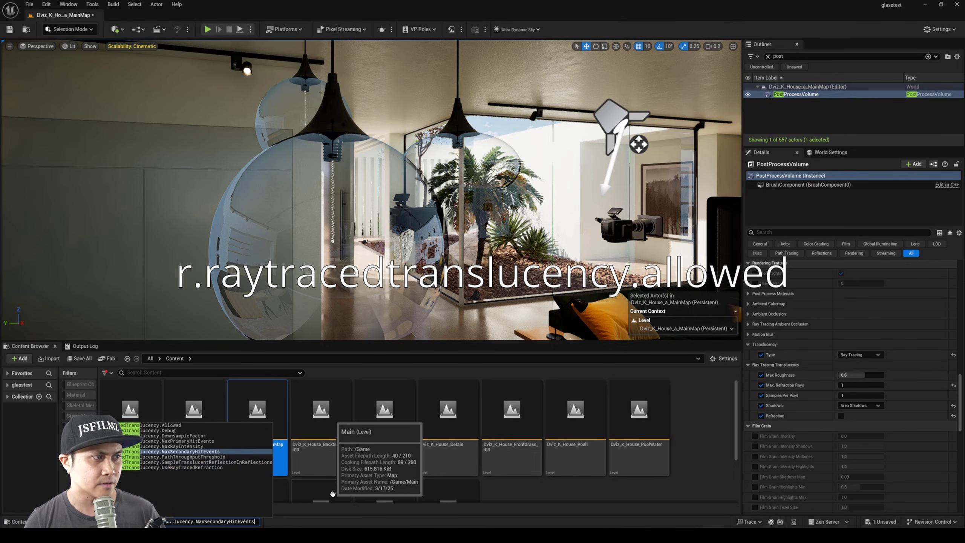
key(Return)
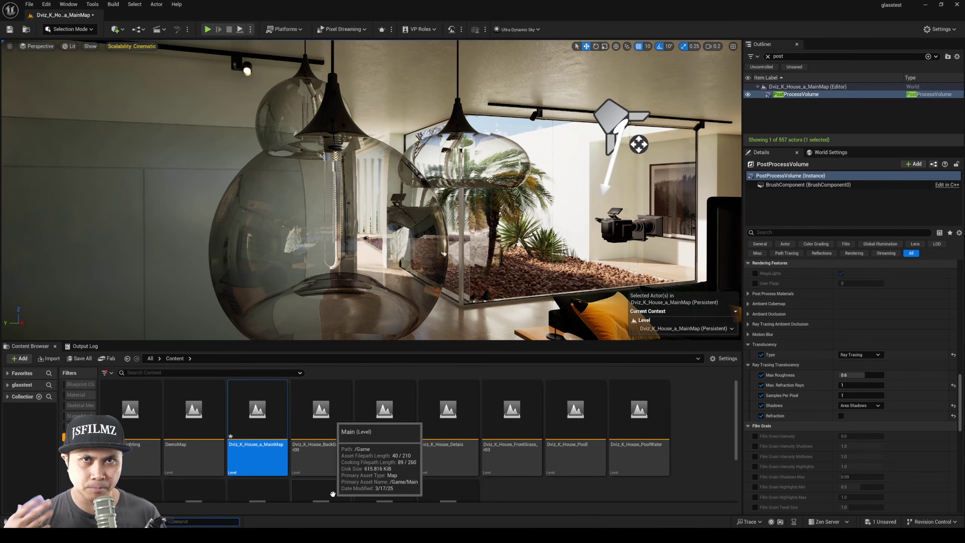
Examine the large glass pendant lamp up close with the changed translucency rendering.
key(s)
right_drag(373, 213, 365, 189)
key(w)
key(a)
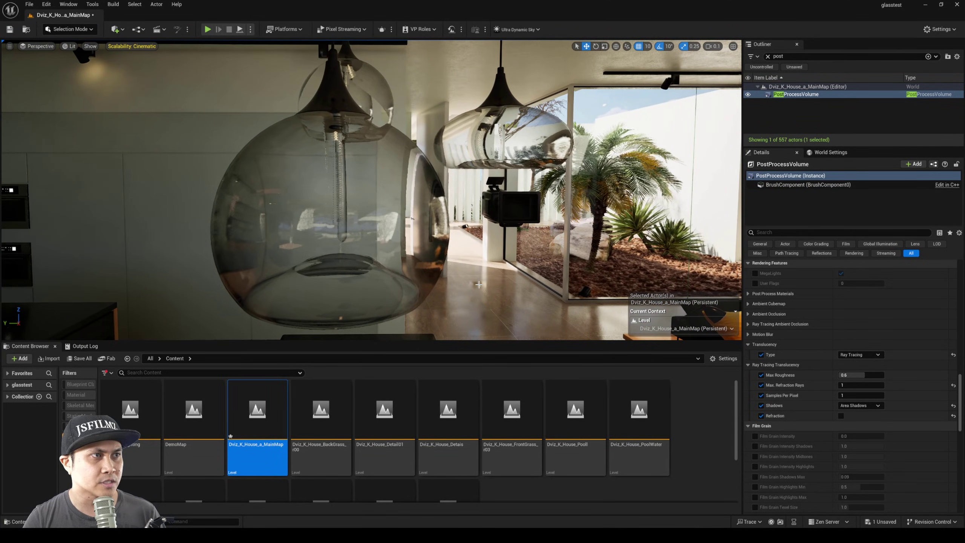
Give the viewport more height, test a different Max. Refraction Rays value on the glass lamps, and return it to 1.
drag(434, 342, 433, 366)
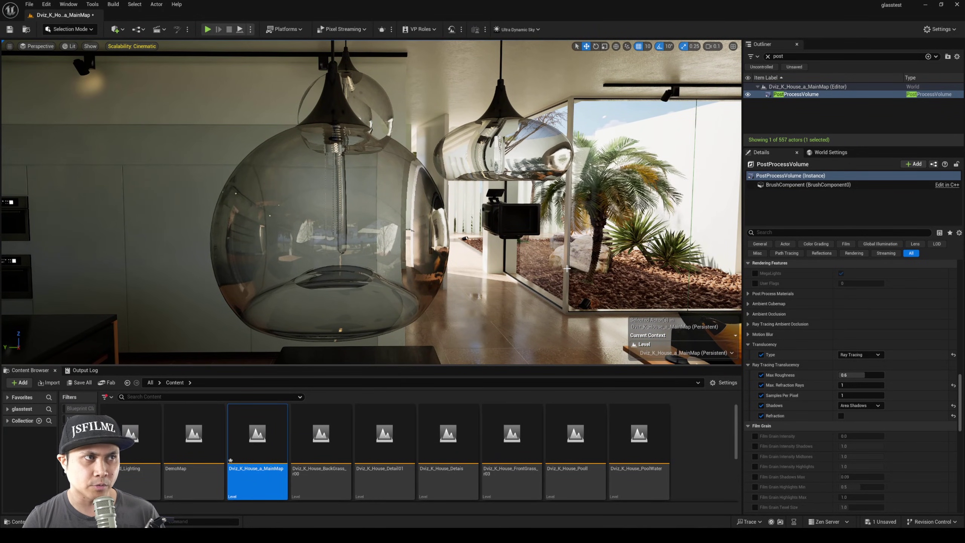
right_drag(535, 259, 552, 259)
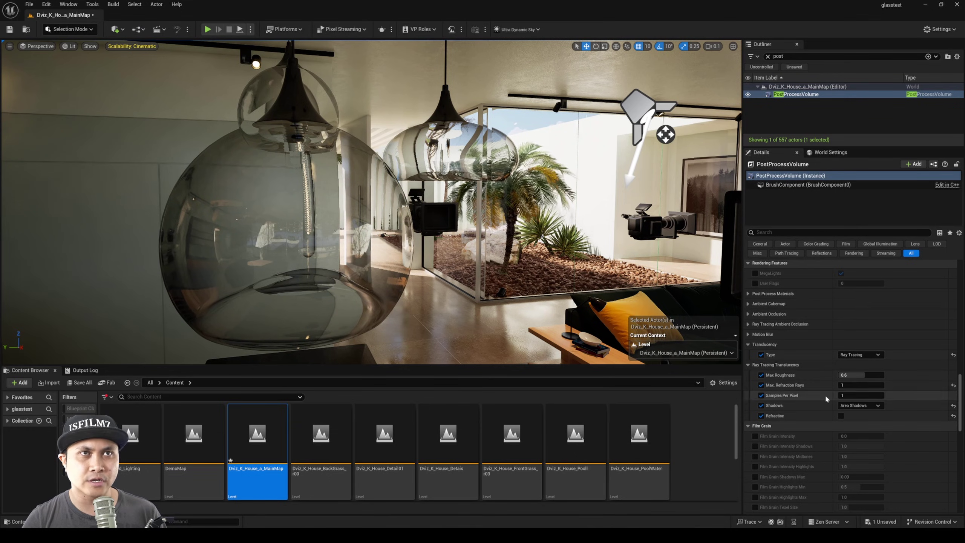
click(855, 385)
text(8)
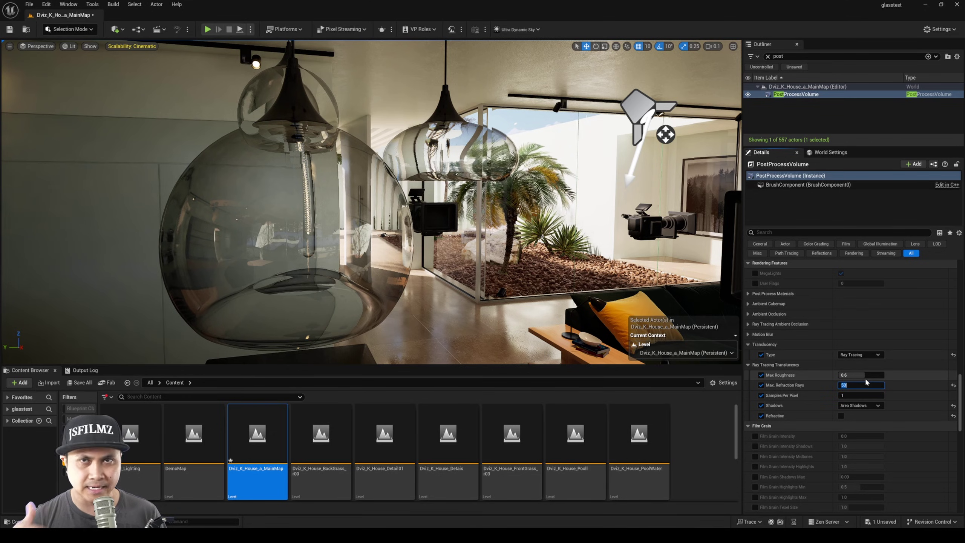
text(1)
key(Return)
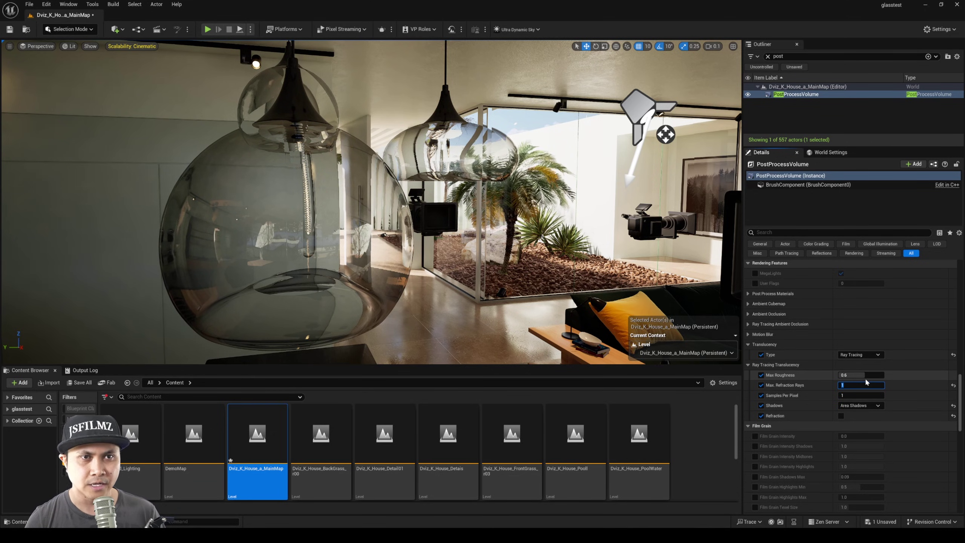
click(942, 394)
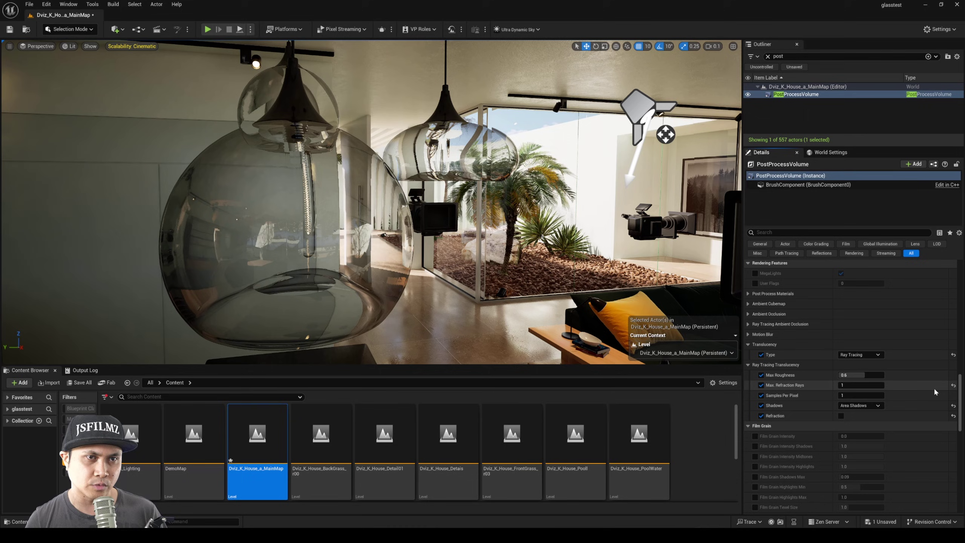
Enable Refraction in the Post Process Volume's Ray Tracing Translucency settings, leaving Max. Refraction Rays at 1.
click(839, 414)
click(859, 385)
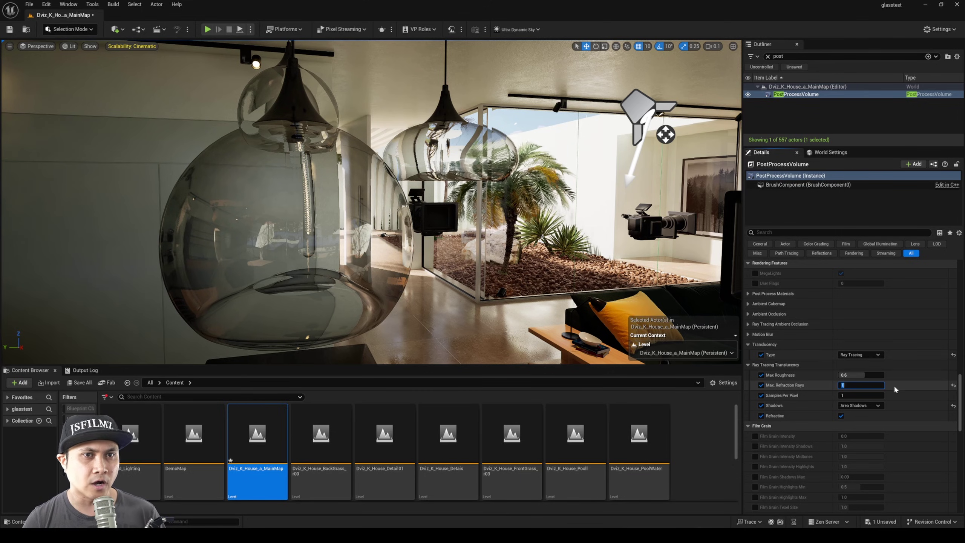
click(834, 384)
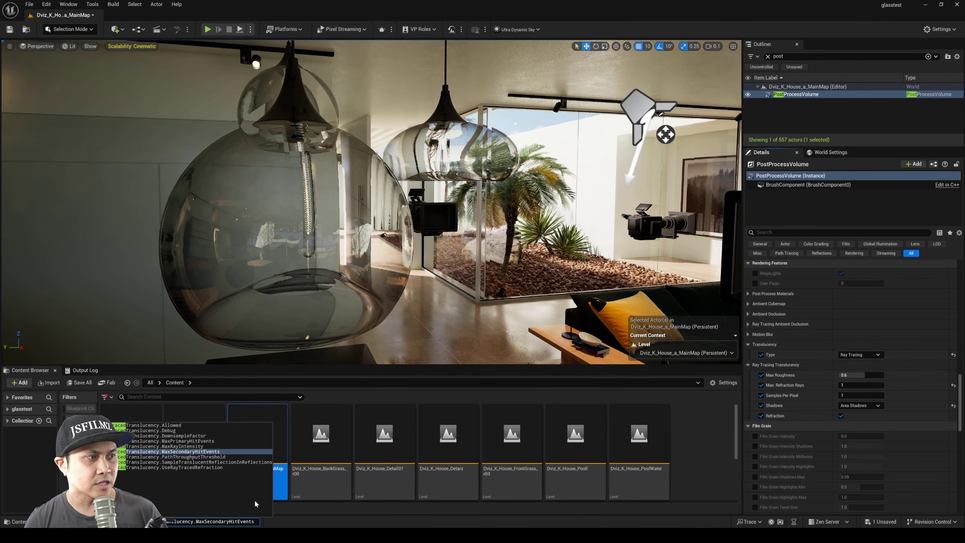
Query the r.RayTracedTranslucency.UseRayTracedRefraction console variable for its current value and help text.
key(Down)
key(Down)
key(Down)
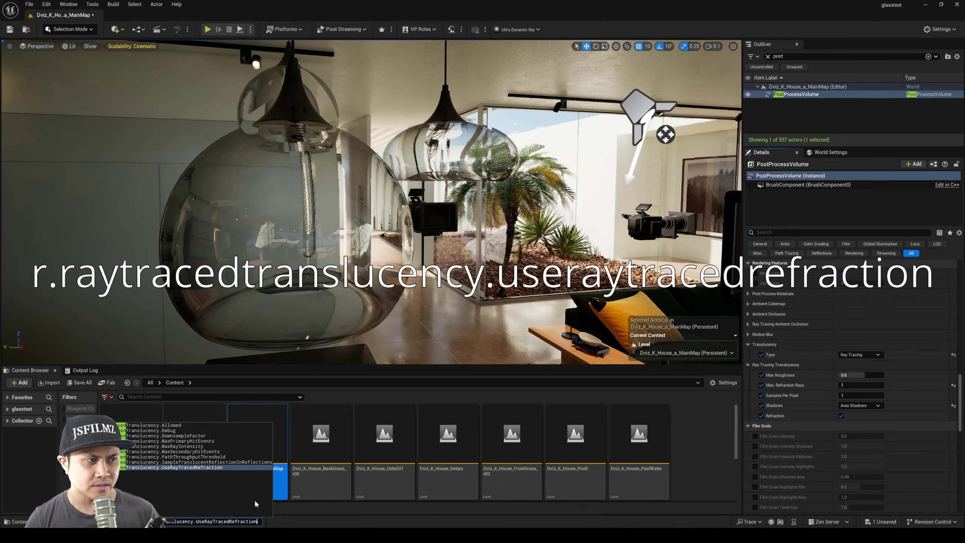
key(Return)
key(grave)
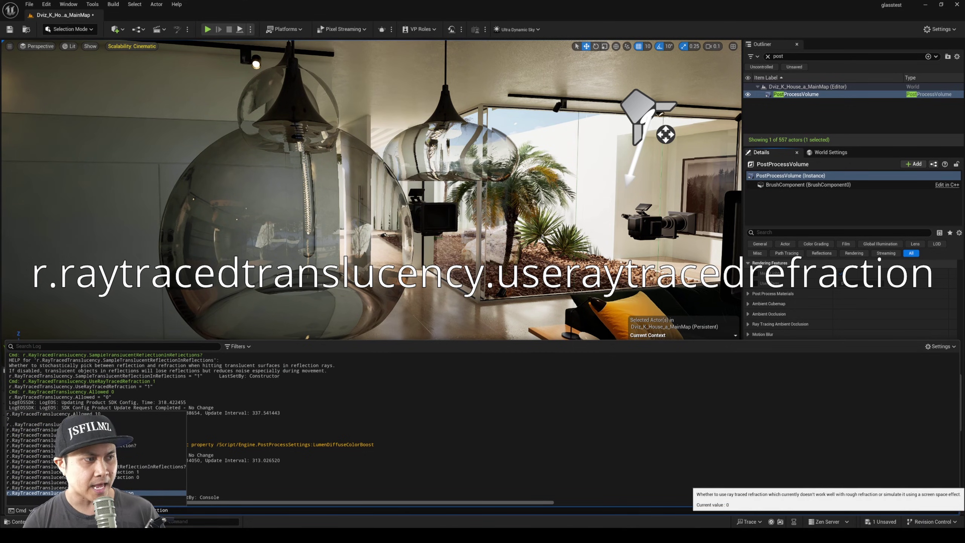
text(?)
key(Return)
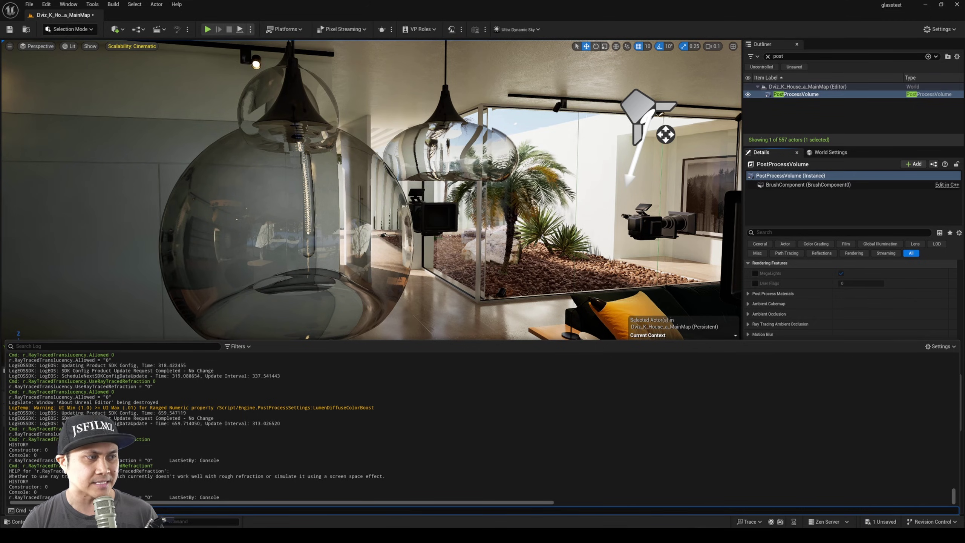
Set r.RayTracedTranslucency.UseRayTracedRefraction to 1 through the console and check the pendant lamps in the viewport.
key(Up)
key(Up)
key(Up)
key(Up)
key(Up)
key(Up)
key(Return)
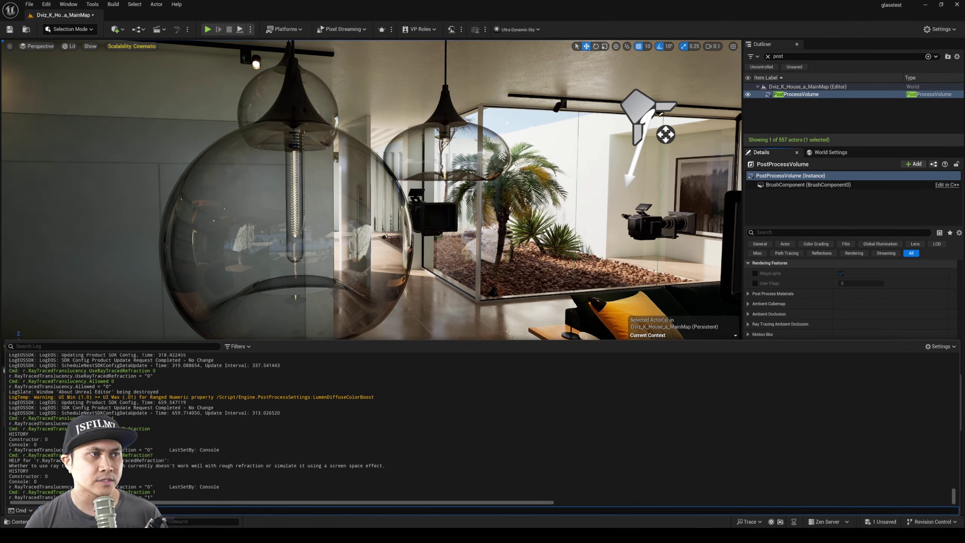
mouse_move(480, 271)
right_down()
mouse_move(479, 282)
mouse_move(480, 271)
right_up()
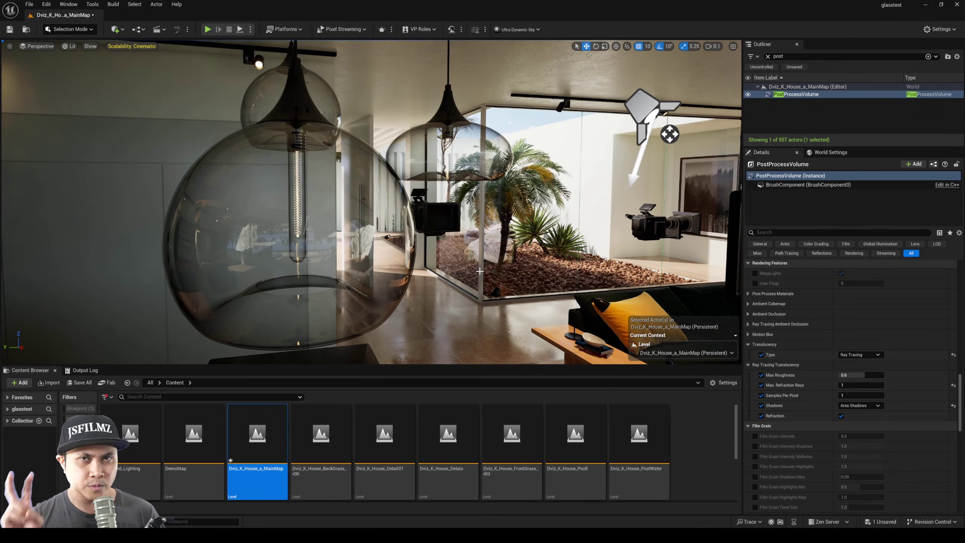
Test the Refraction toggle and a Max. Refraction Rays value of 33 on the lamps, restoring Refraction to on and the rays to 1.
click(841, 416)
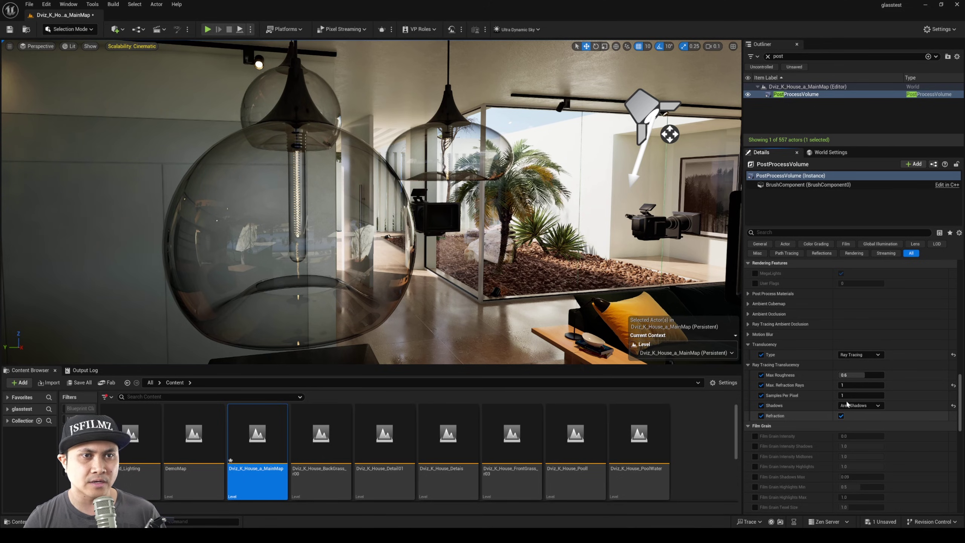
mouse_move(847, 386)
mouse_down()
mouse_move(883, 385)
mouse_move(853, 387)
mouse_up()
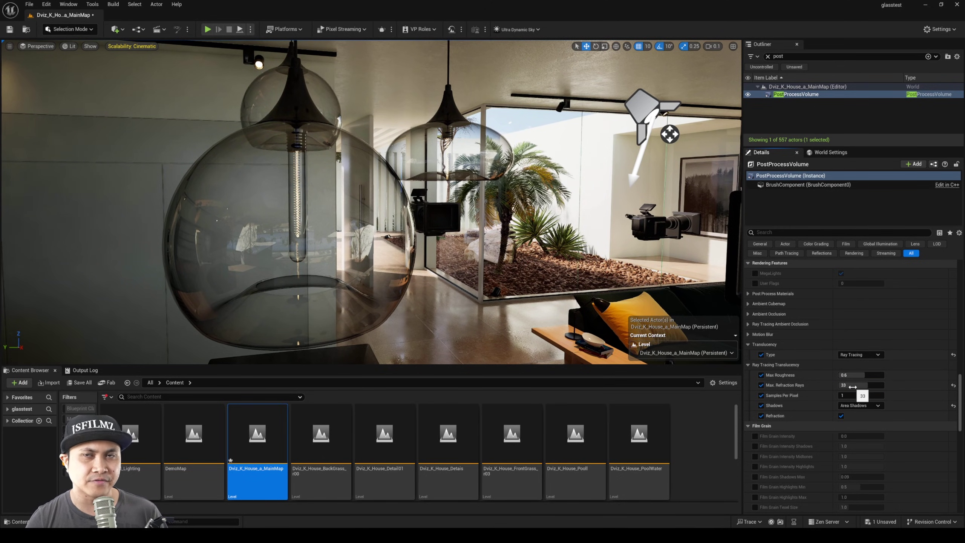
click(853, 385)
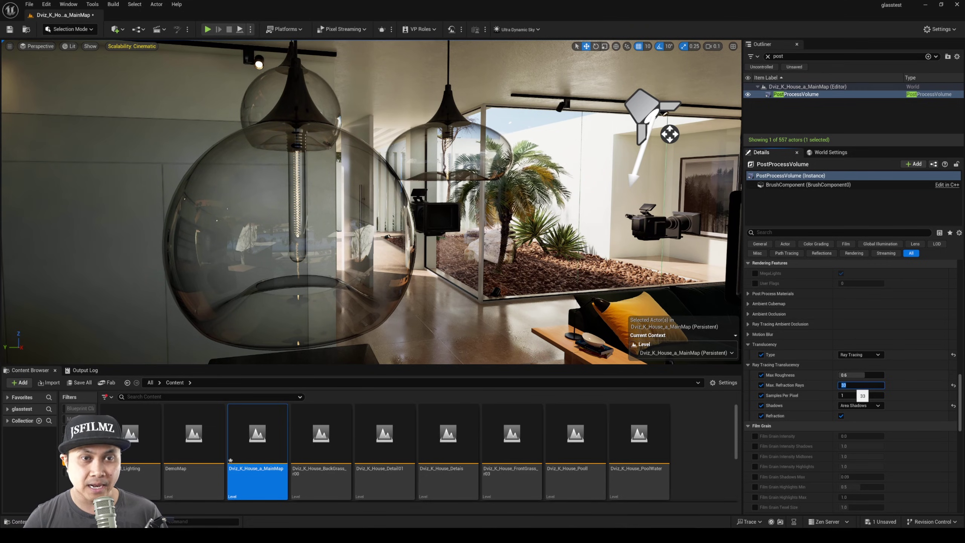
text(1)
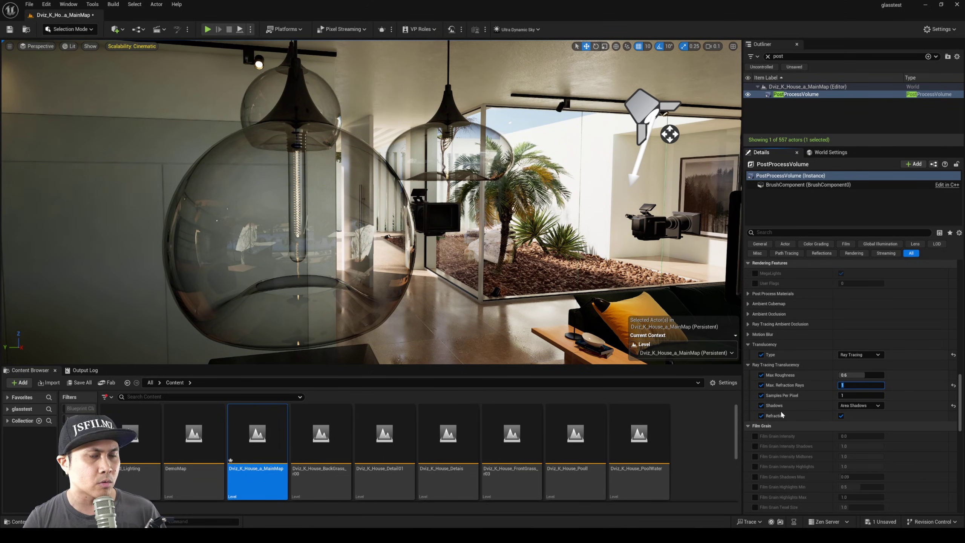
click(841, 415)
click(841, 416)
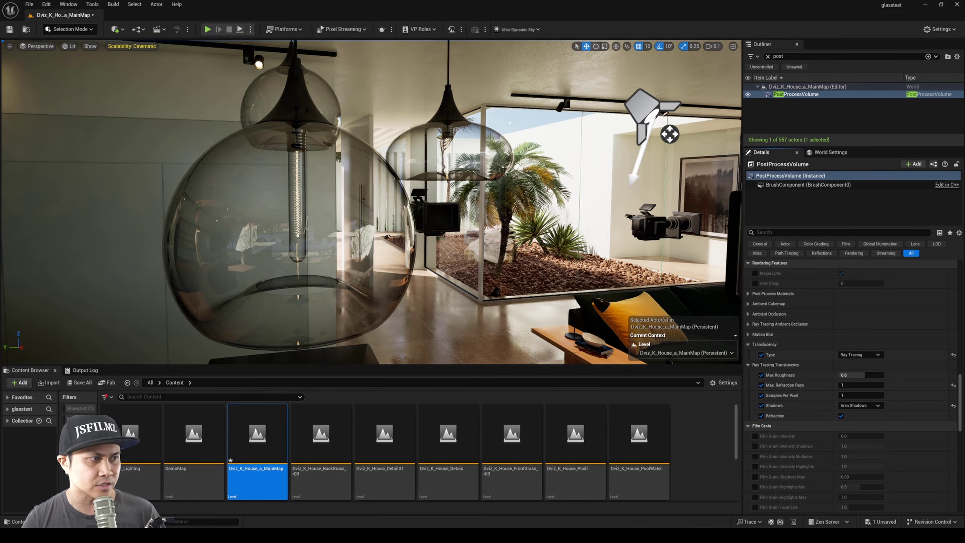
Set r.RayTracedTranslucency.UseRayTracedRefraction back to 0 through the console.
click(165, 521)
key(Up)
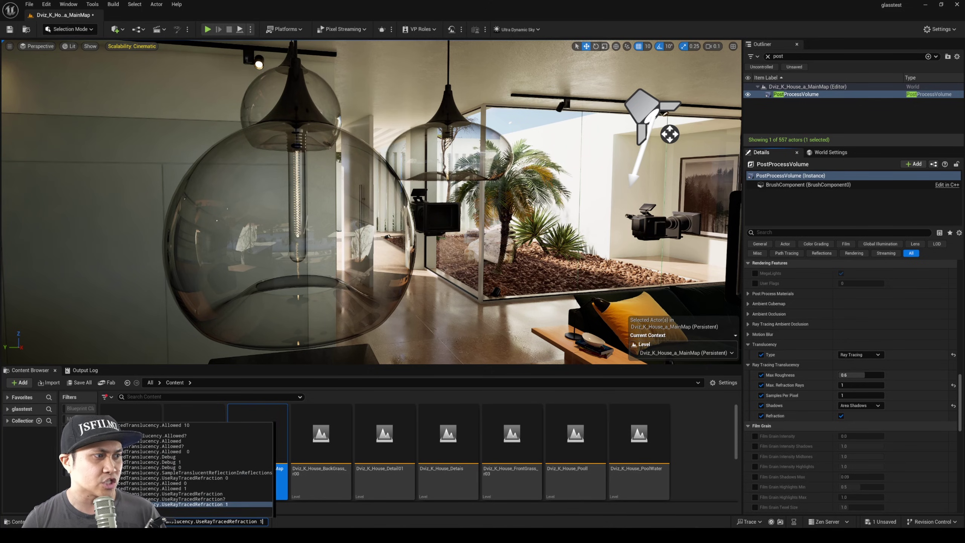
key(BackSpace)
text(0)
key(Return)
key(Up)
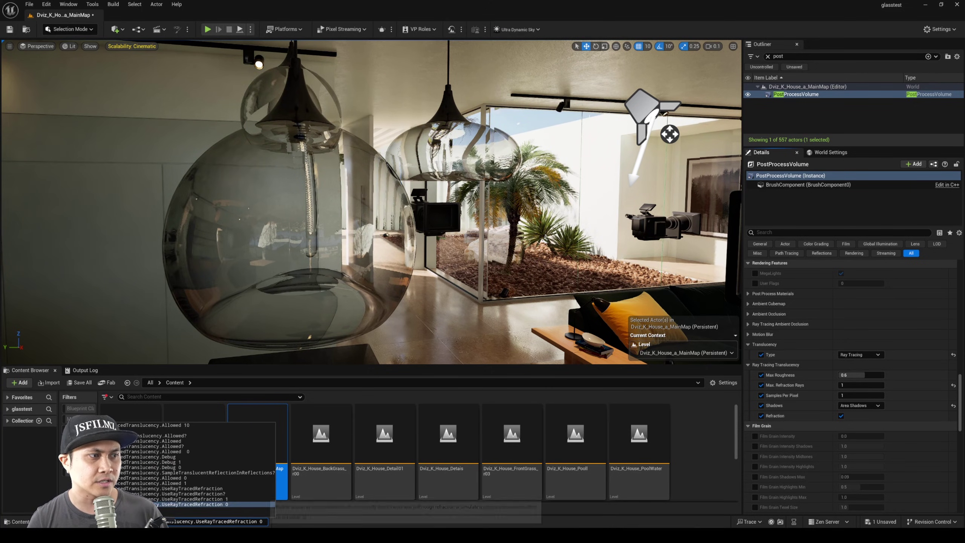
key(Return)
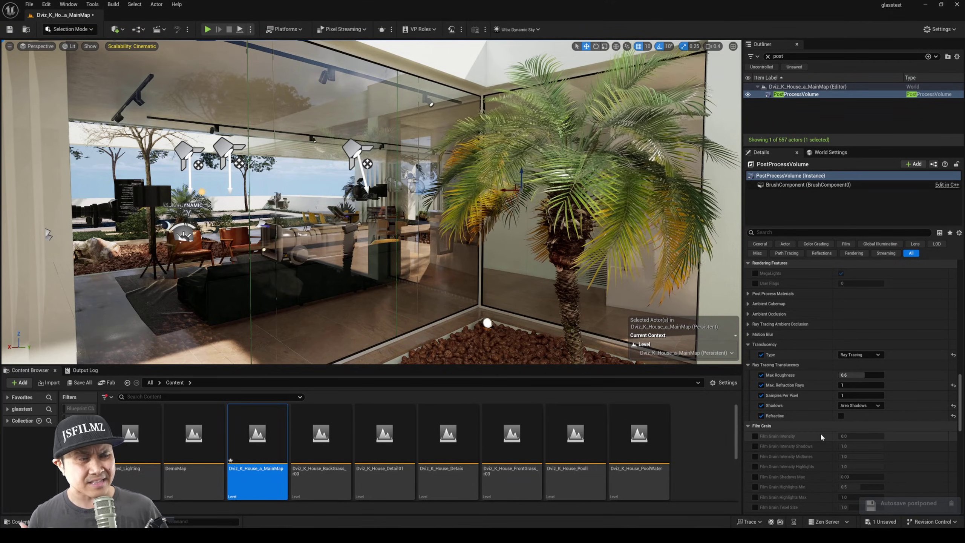
Examine the courtyard window glass, then the glass pendant lamps from inside the living room, for reflections and refraction.
key(grave)
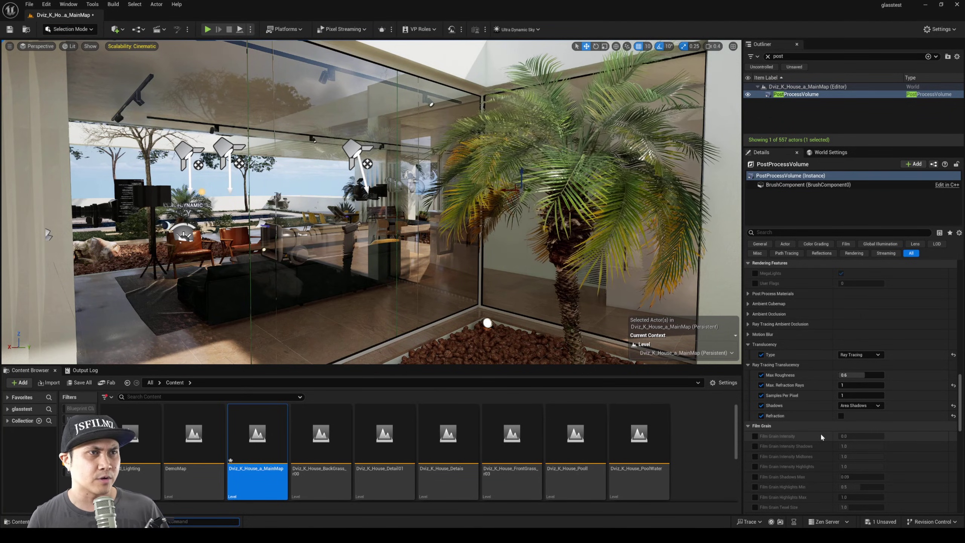
key(w)
right_drag(471, 228, 494, 228)
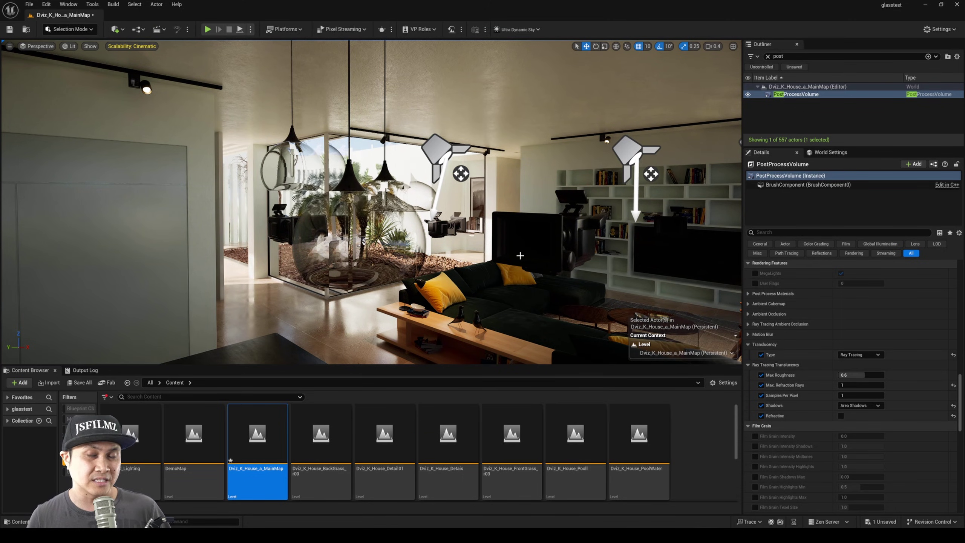
mouse_move(520, 256)
right_down()
mouse_move(528, 254)
mouse_move(490, 264)
mouse_move(521, 262)
mouse_move(483, 253)
mouse_move(521, 255)
right_up()
key(w)
key(d)
scroll(519, 254, down, 1)
key(a)
key(w)
key(a)
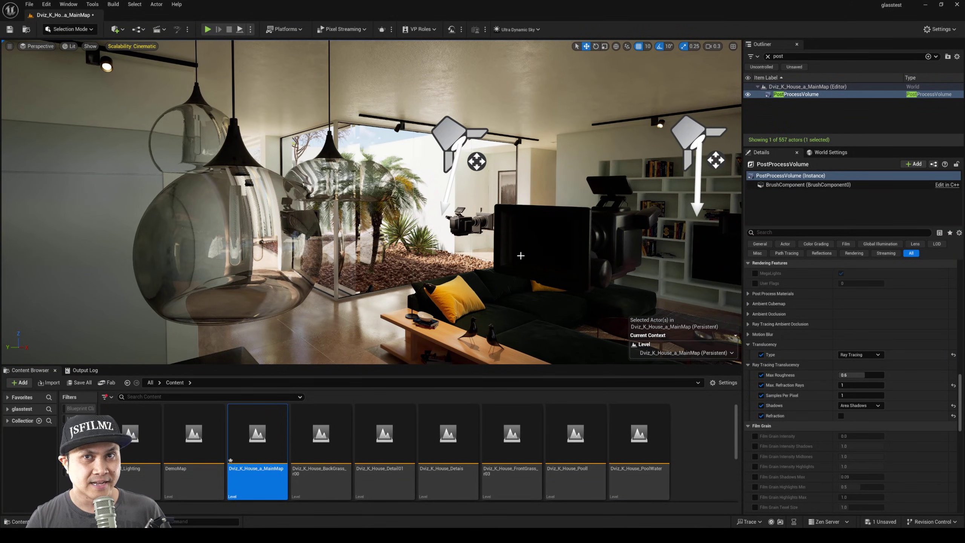